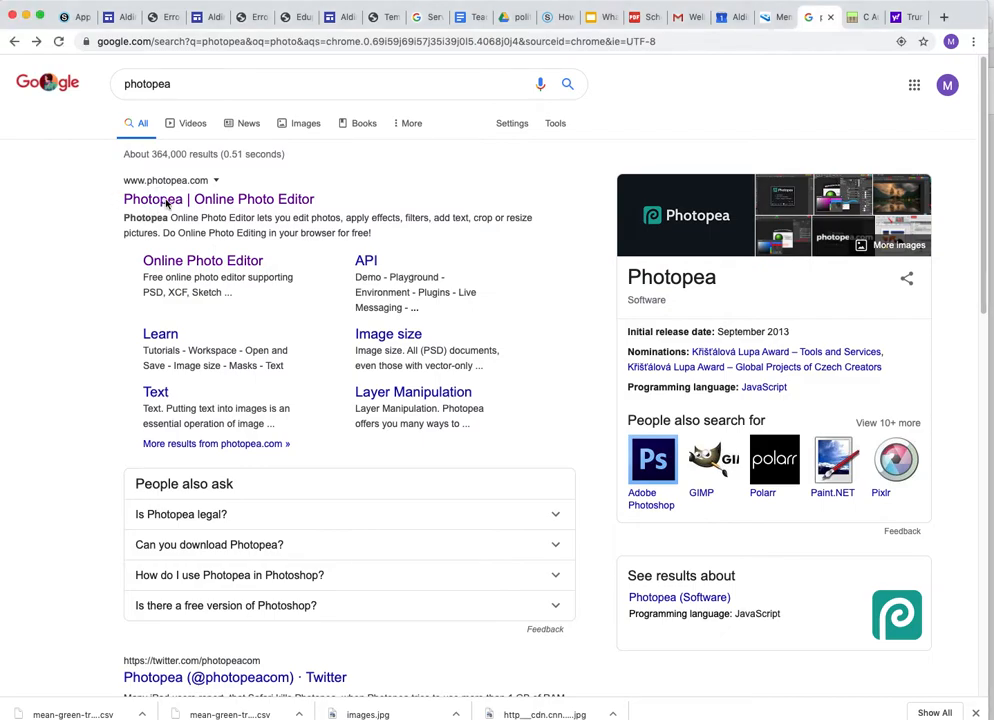
- Open Photopea from the search results and create a blank 1280 × 720 px project with a white background
left_click(173, 262)
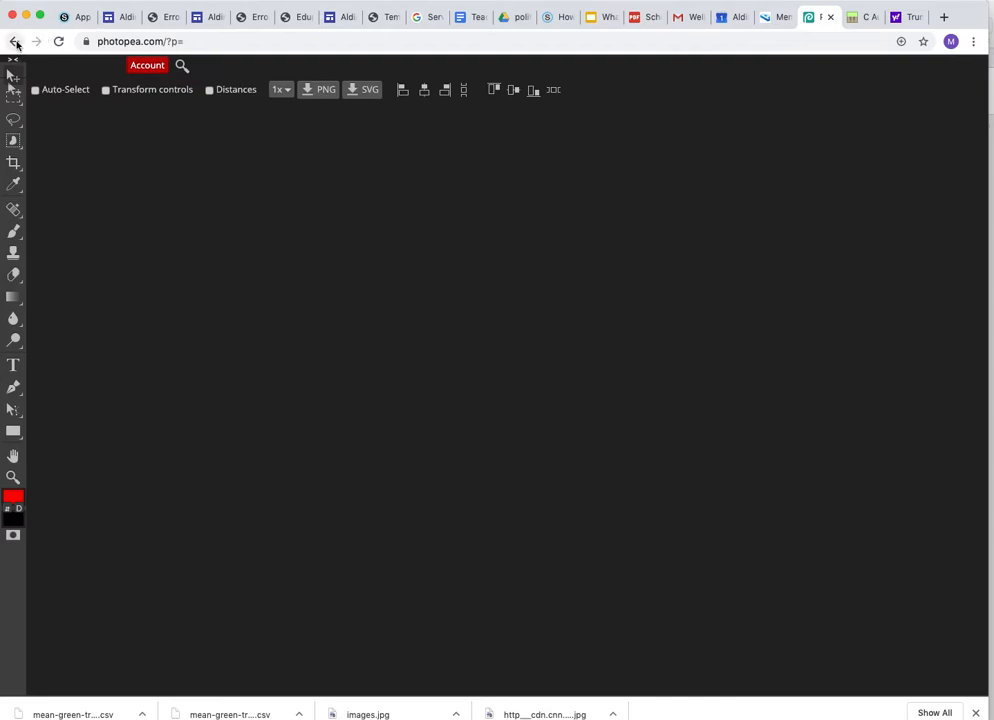
left_click(15, 42)
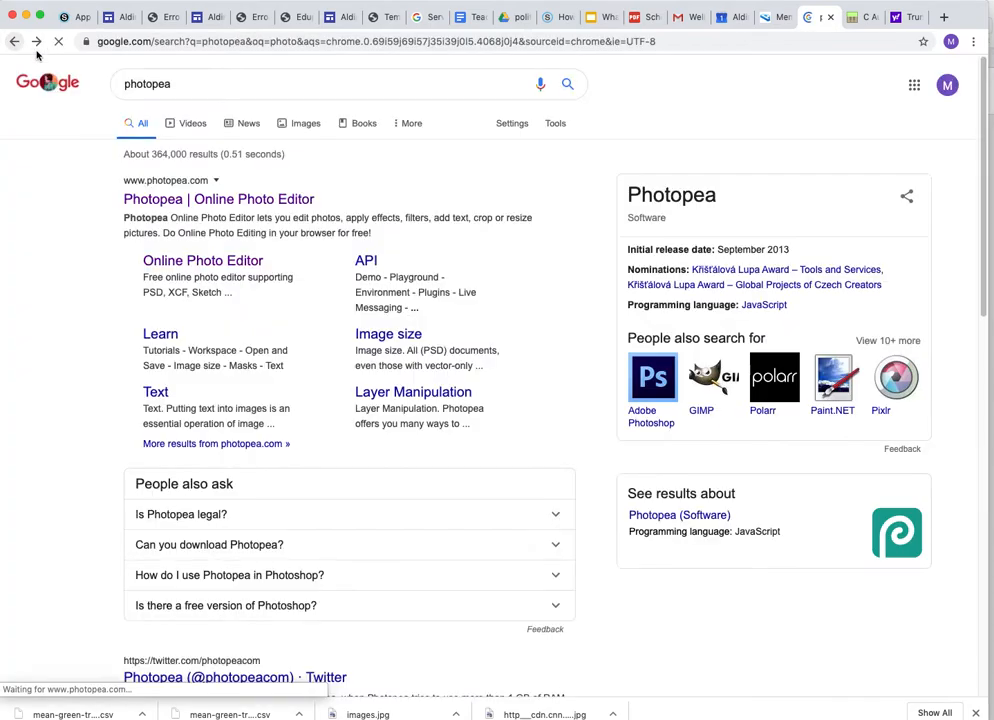
left_click(170, 201)
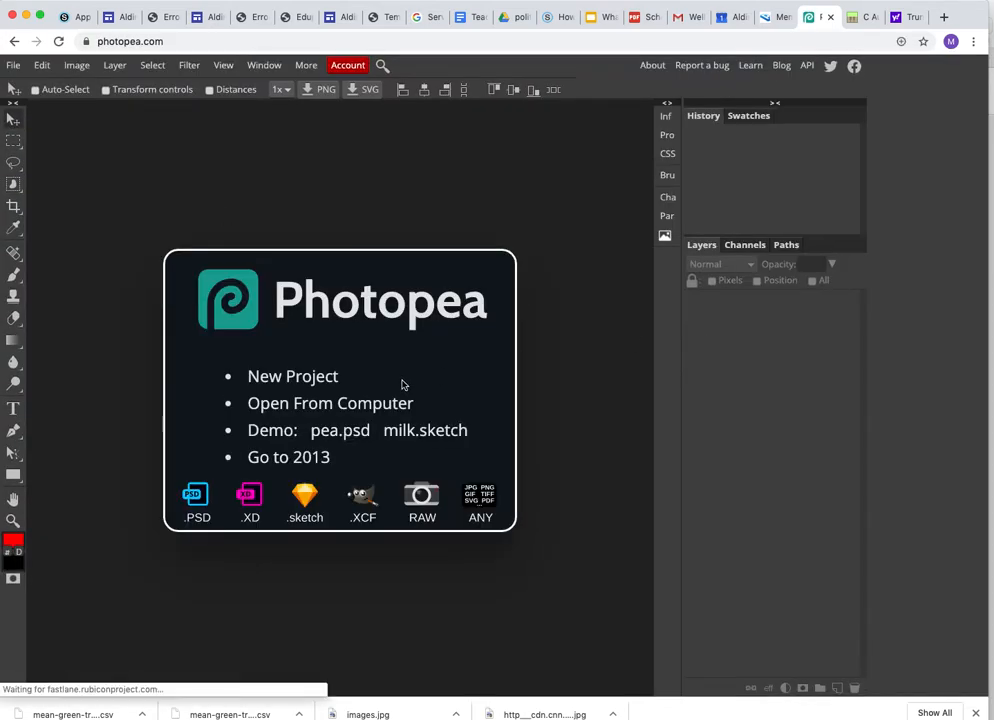
left_click(305, 379)
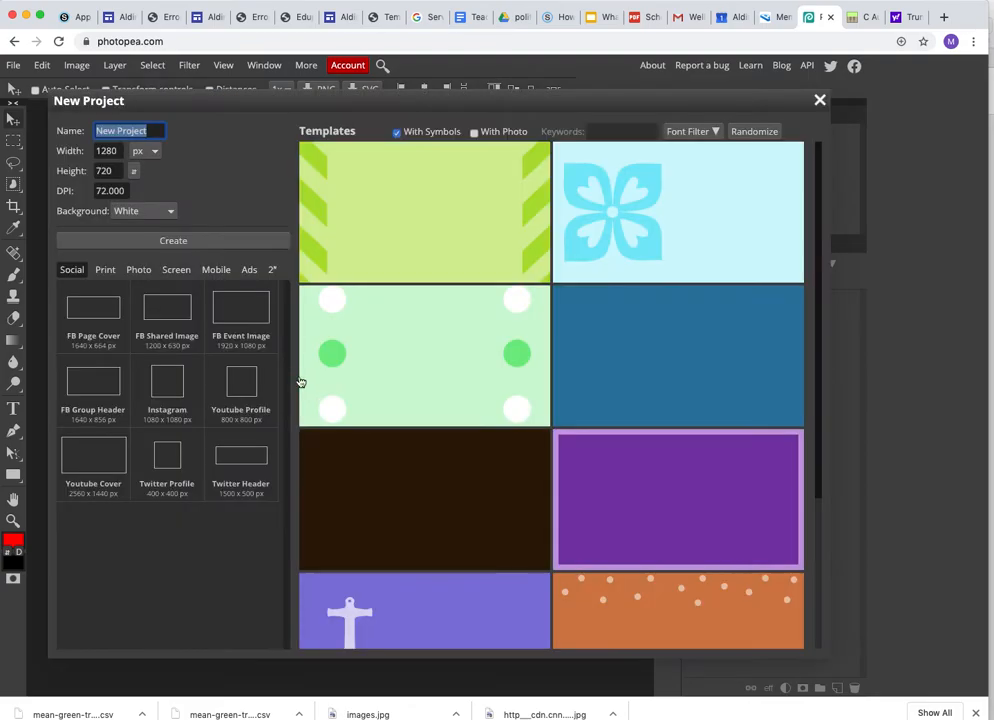
left_click(181, 247)
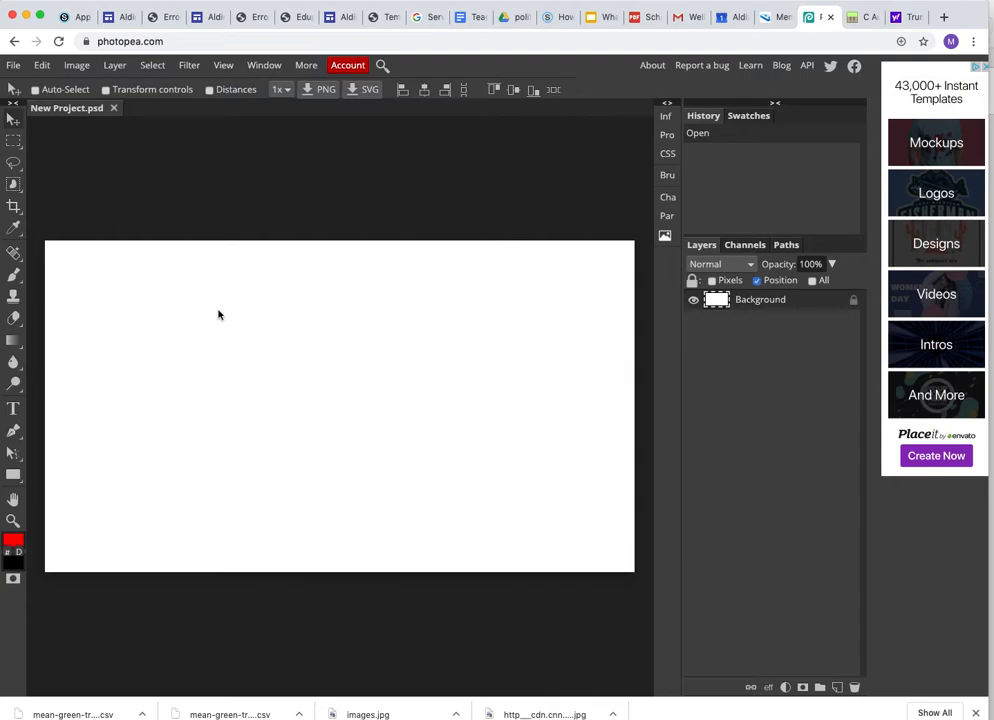
- Place the recent hope-by-shepard-fairey.jpg image into the project as a new layer
left_click(12, 66)
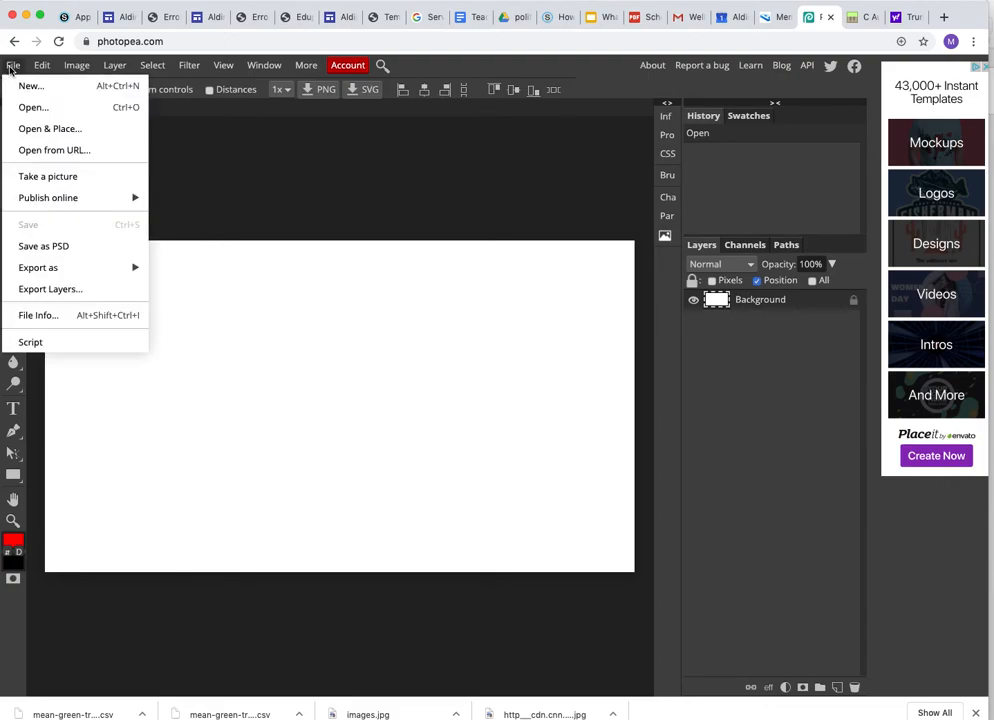
left_click(27, 128)
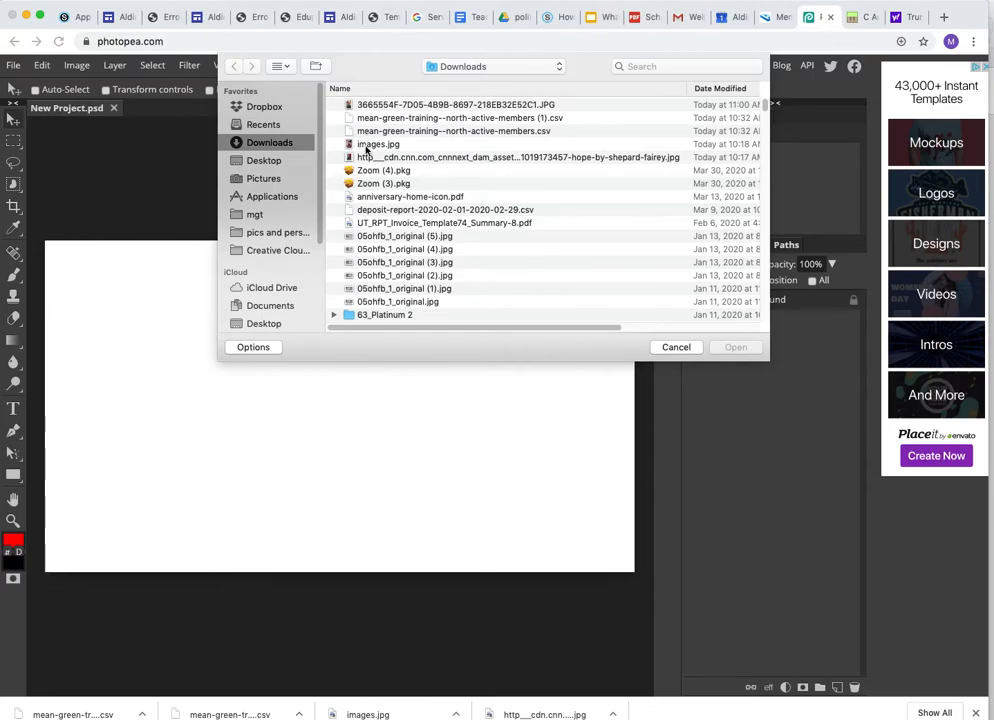
left_click(275, 124)
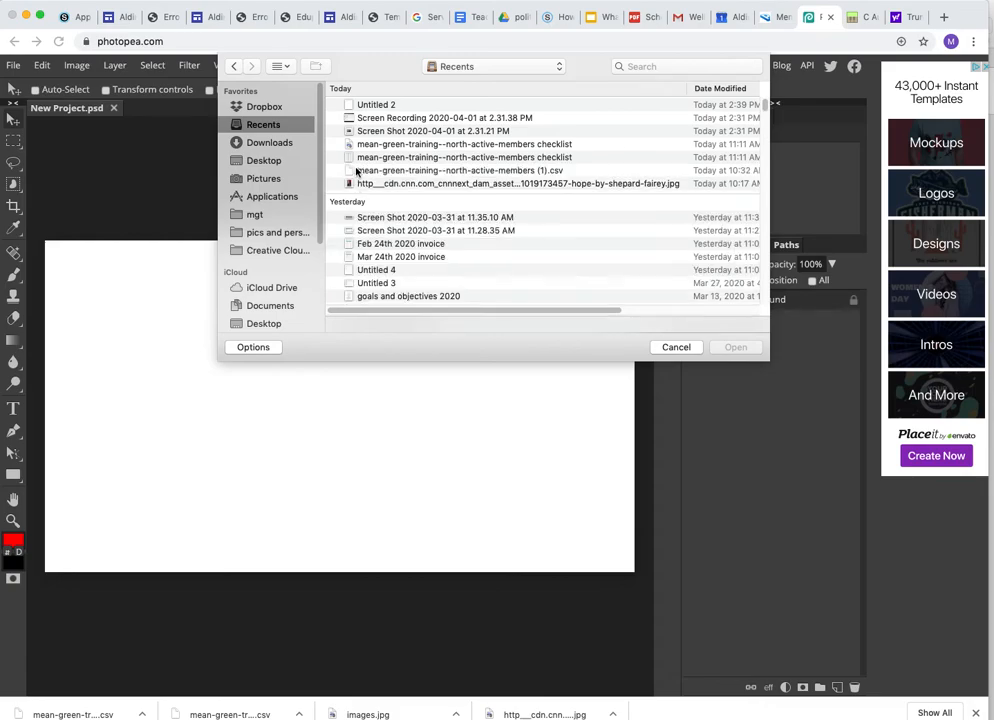
left_click(418, 171)
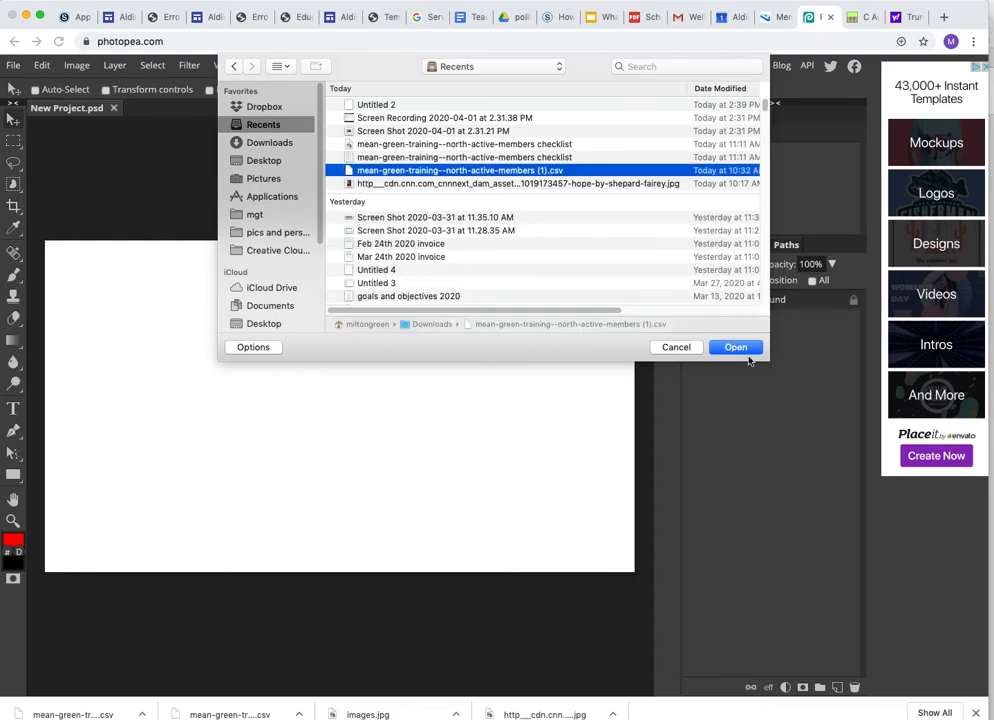
left_click(461, 184)
left_click(728, 348)
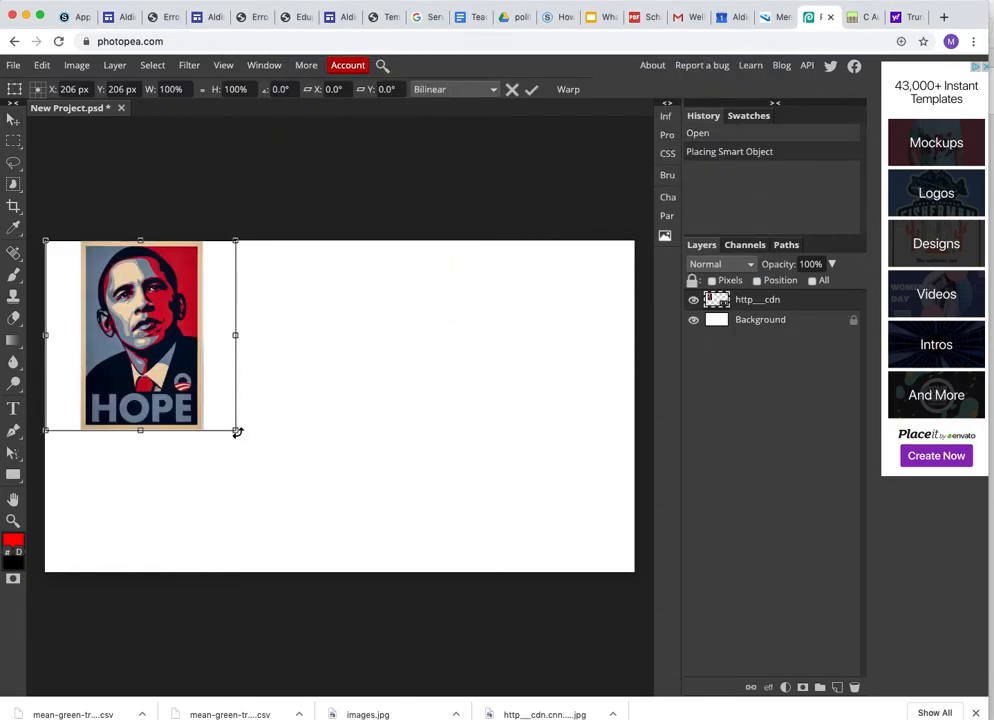
- Scale the placed poster to about 189% wide by 175% high and move it near the canvas centre, at about X 597, Y 360 px
left_click_drag(235, 431, 404, 572)
left_click_drag(345, 446, 458, 442)
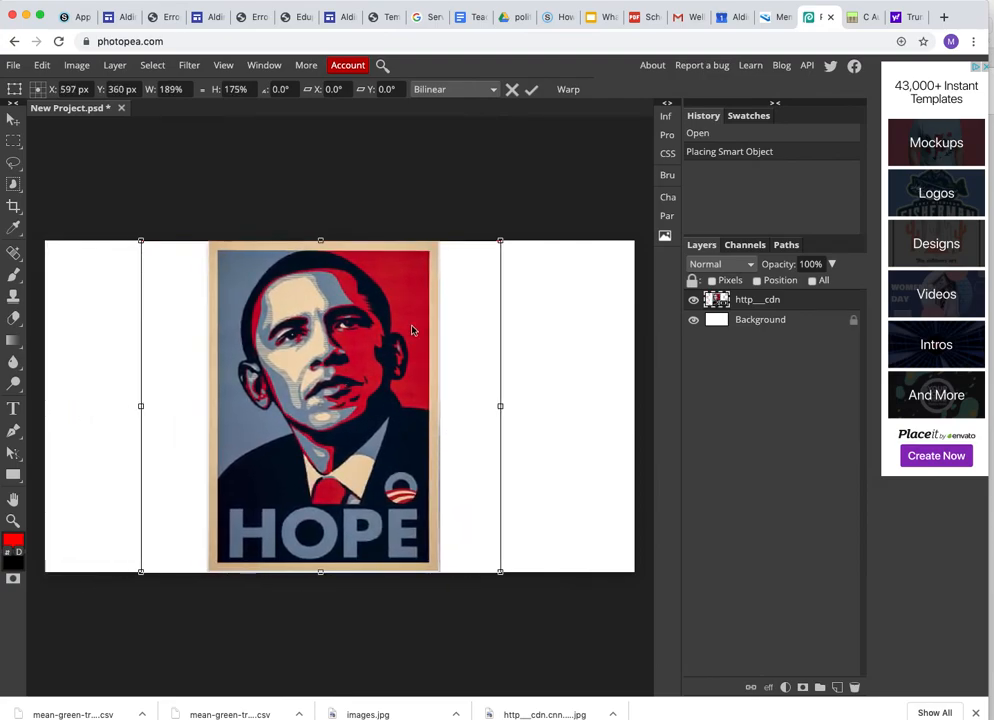
left_click(14, 121)
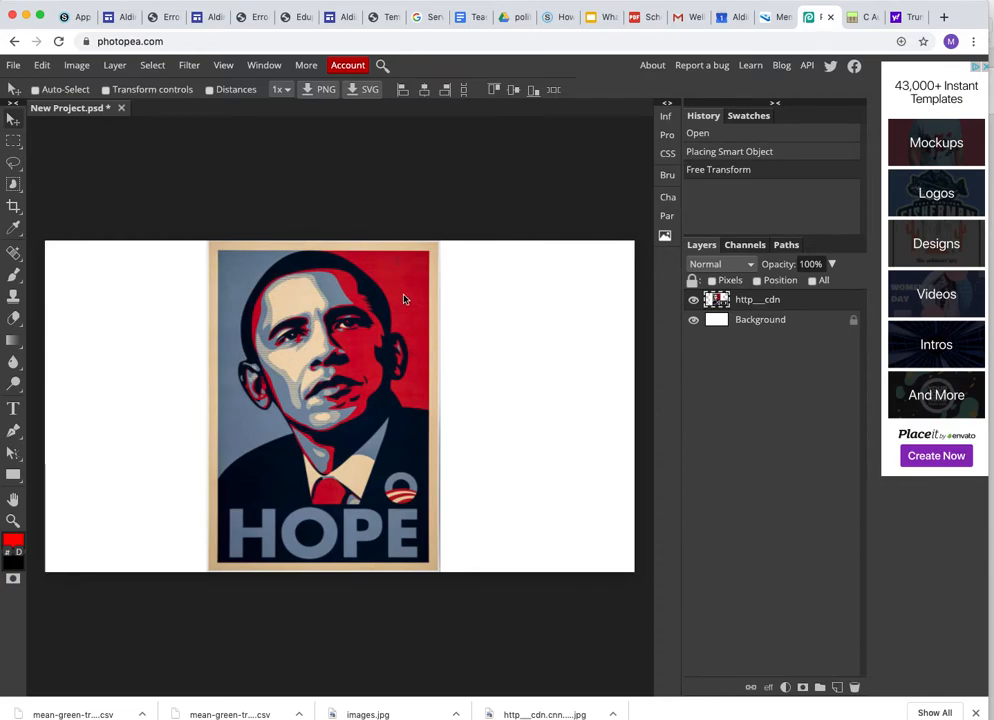
- Try to delete a lassoed area at the upper-right corner of the poster, and deselect it
left_click(12, 162)
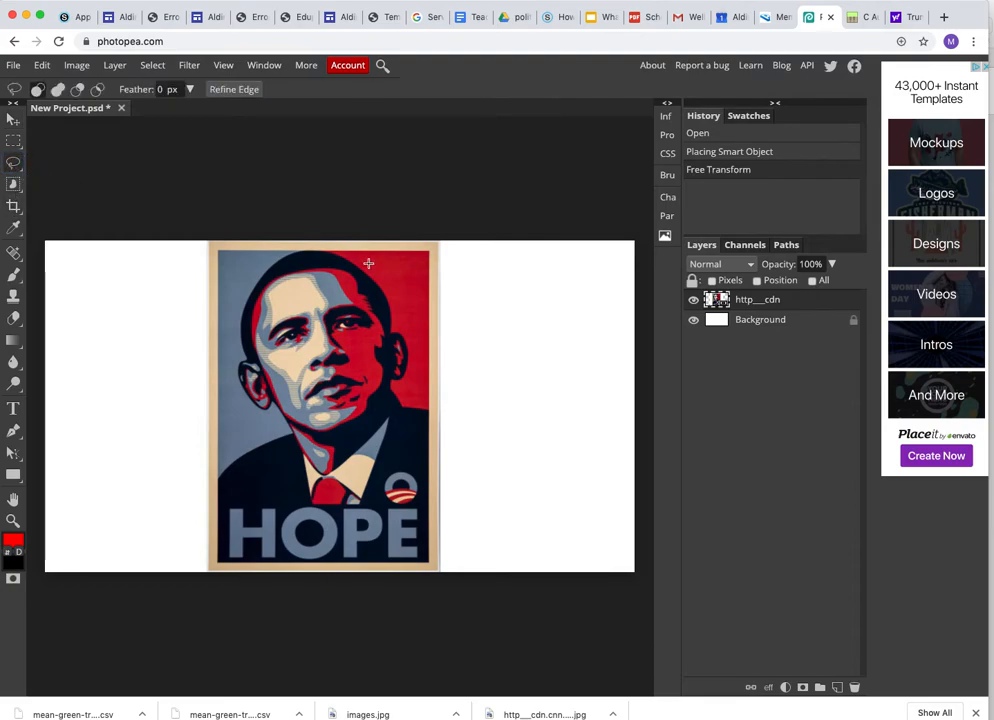
mouse_move(356, 238)
left_mouse_down()
mouse_move(400, 291)
mouse_move(445, 308)
mouse_move(460, 263)
mouse_move(357, 240)
left_mouse_up()
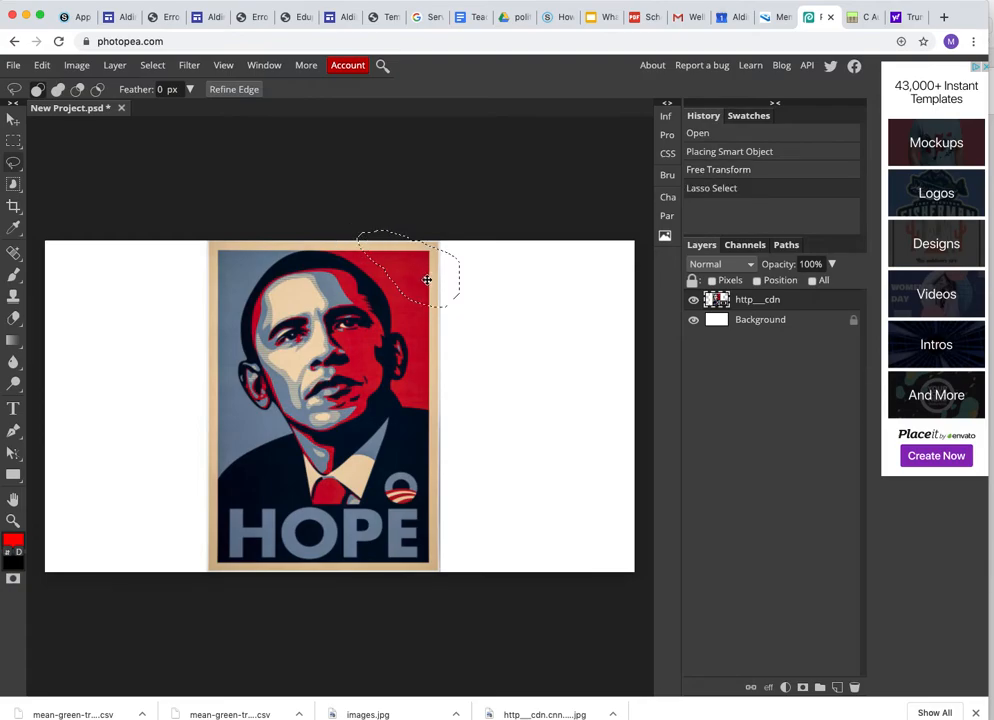
key("Delete")
key("Delete")
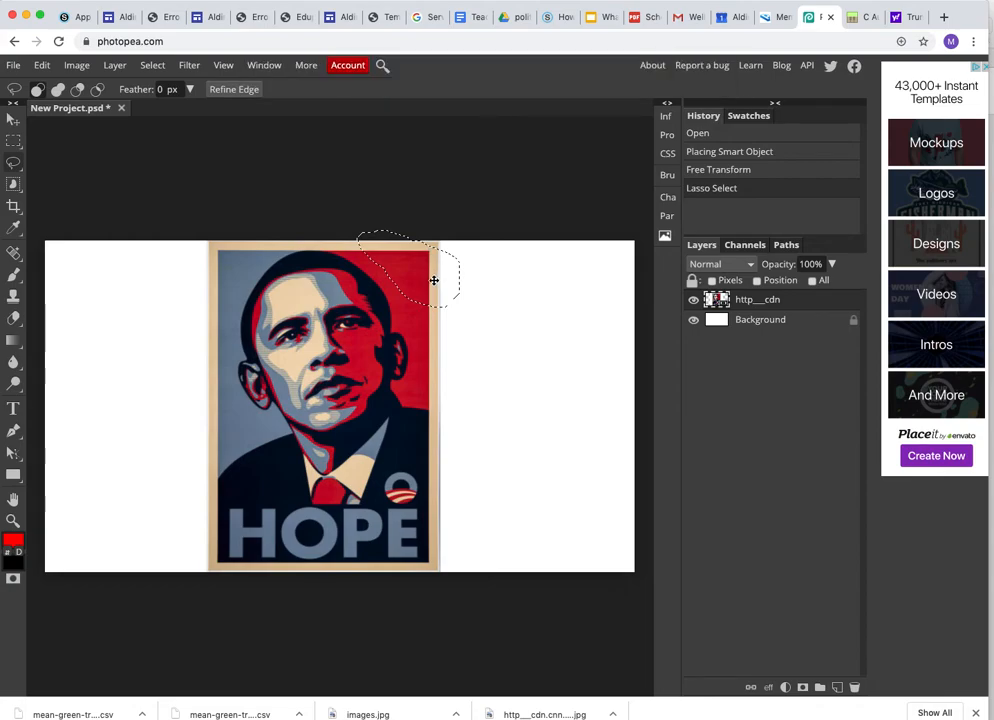
left_click(13, 140)
left_click(422, 296)
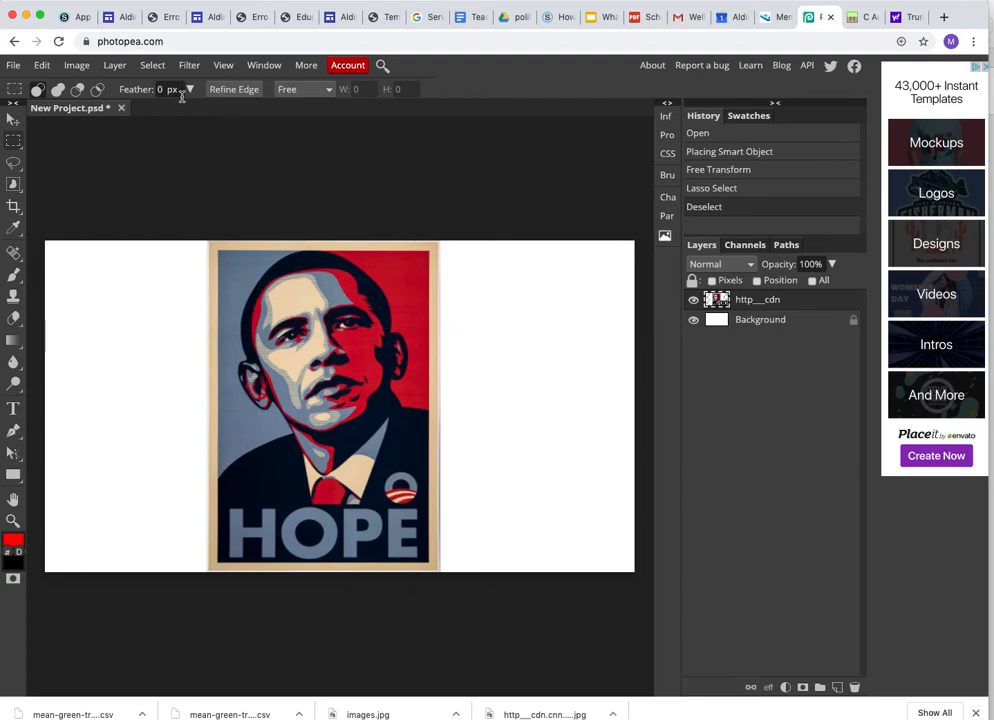
- Rasterize the poster layer
left_click(152, 67)
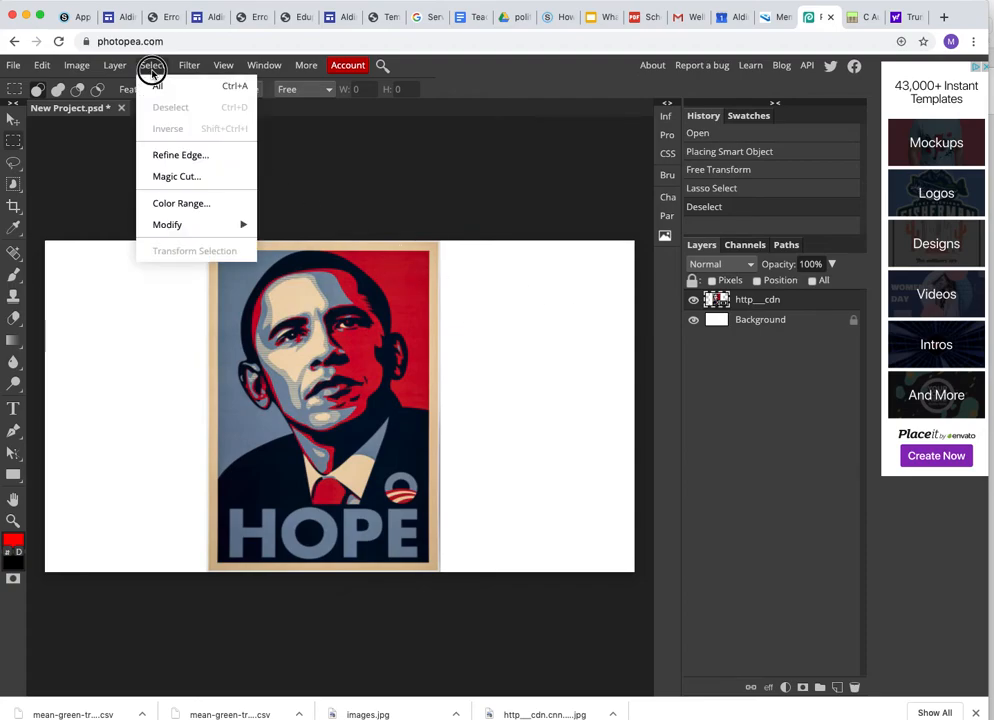
mouse_move(117, 68)
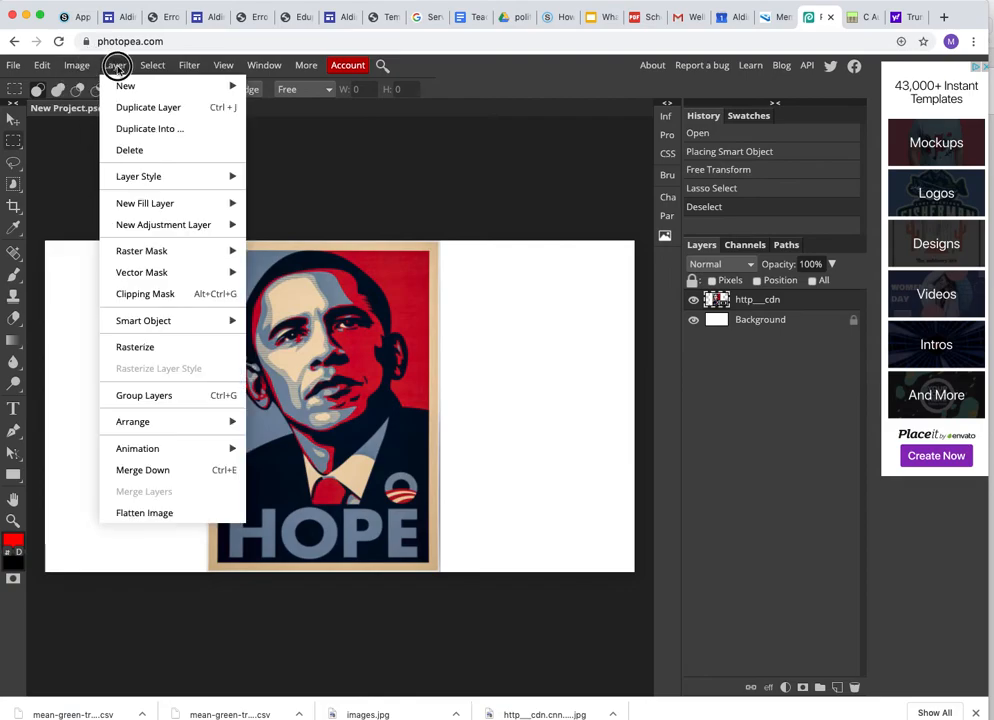
left_click(185, 357)
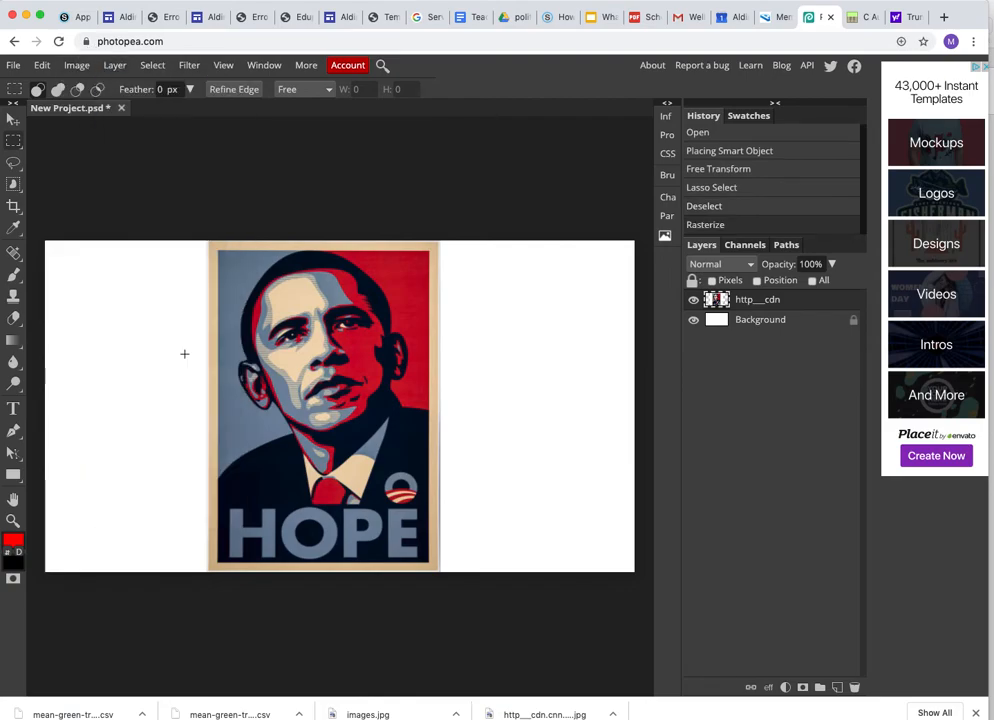
- Lasso the upper-right corner of the poster and clear it, extending the cut with a second lassoed area
left_click(12, 164)
mouse_move(377, 237)
left_mouse_down()
mouse_move(396, 283)
mouse_move(443, 317)
mouse_move(461, 300)
mouse_move(454, 234)
mouse_move(380, 240)
left_mouse_up()
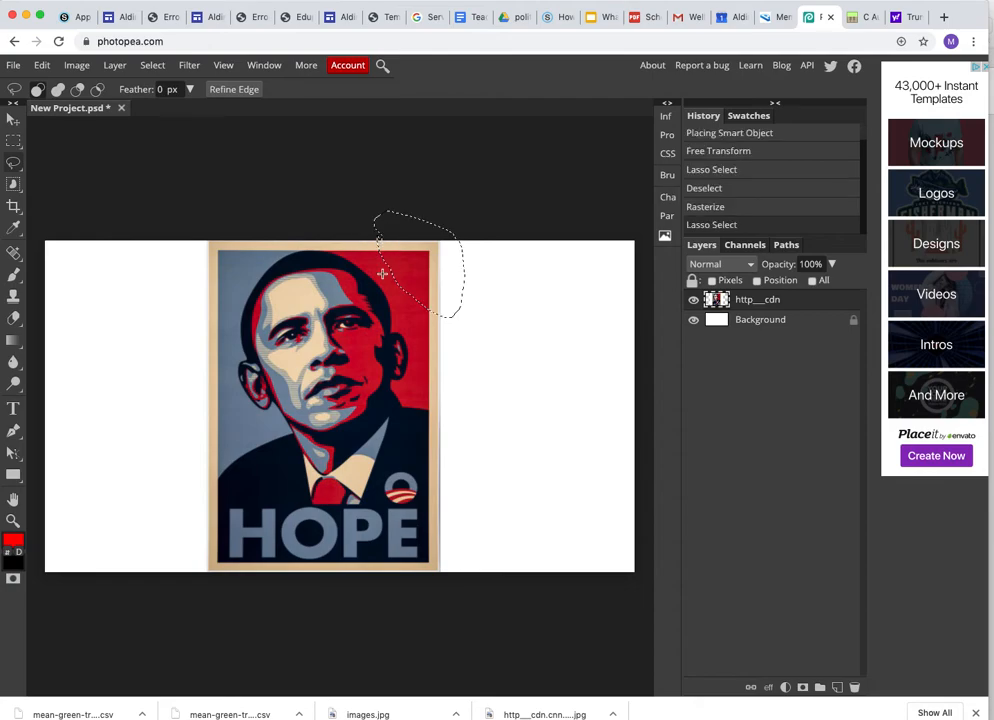
key("Delete")
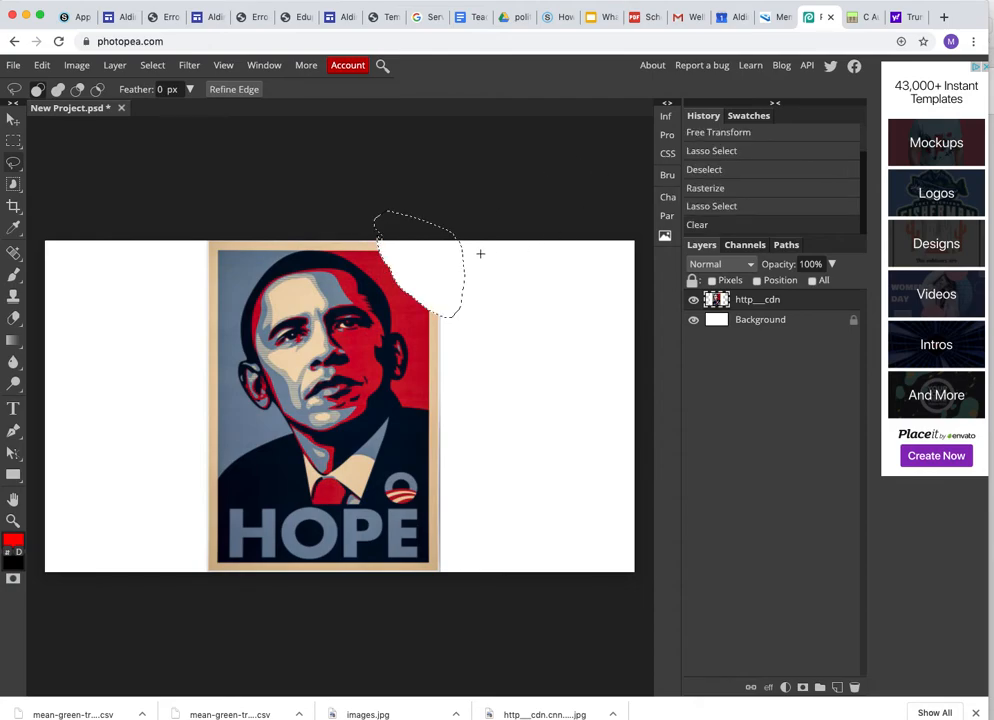
mouse_move(368, 232)
left_mouse_down()
mouse_move(379, 287)
mouse_move(424, 325)
mouse_move(466, 296)
mouse_move(449, 256)
mouse_move(368, 241)
left_mouse_up()
key("Delete")
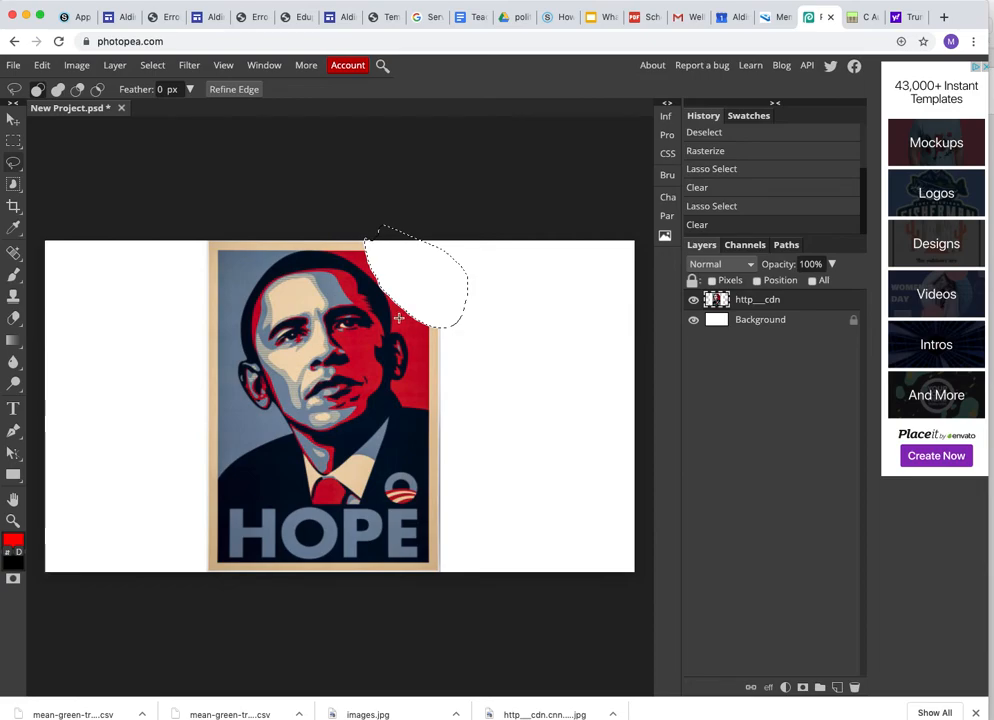
- Revert the history to before both corner clearings and deselect the lassoed area
left_click(718, 205)
left_click(719, 189)
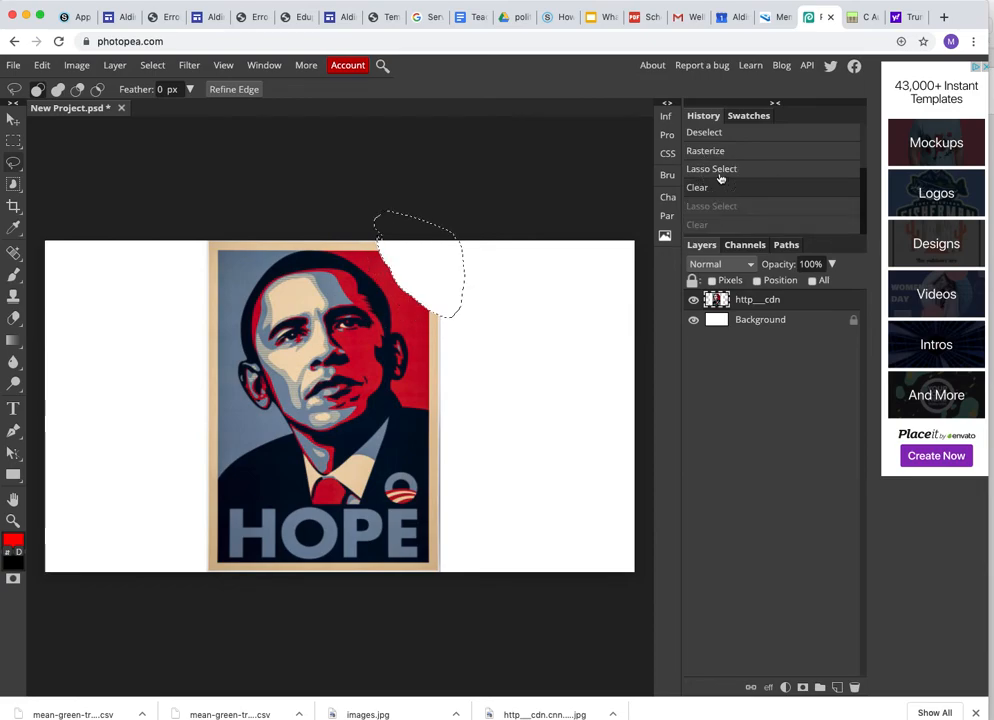
left_click(716, 167)
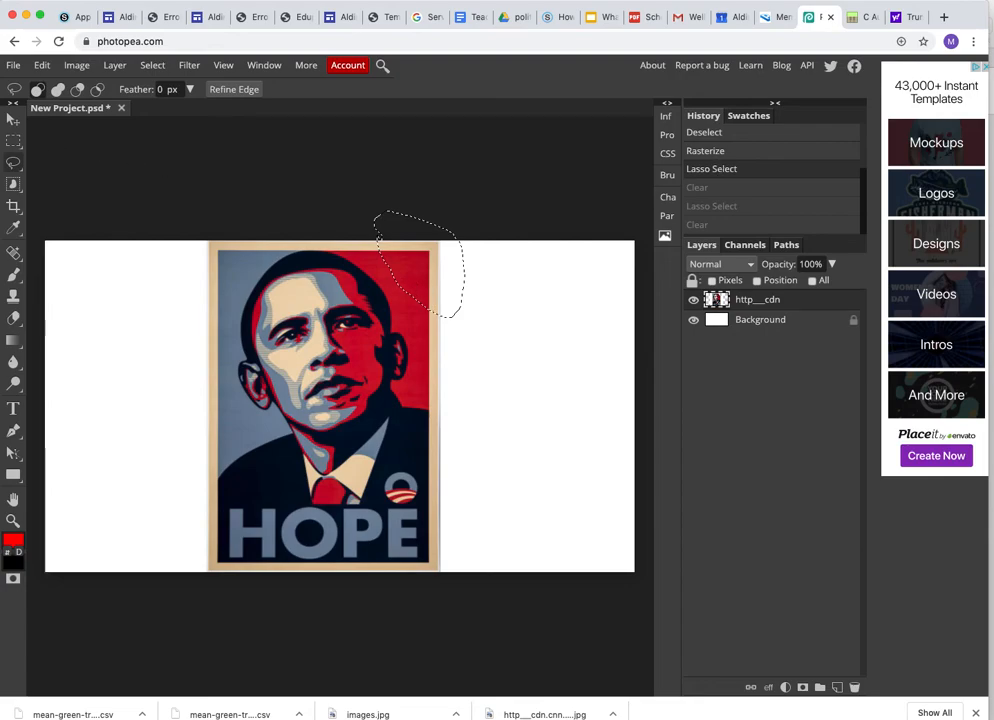
left_click(13, 141)
left_click(352, 279)
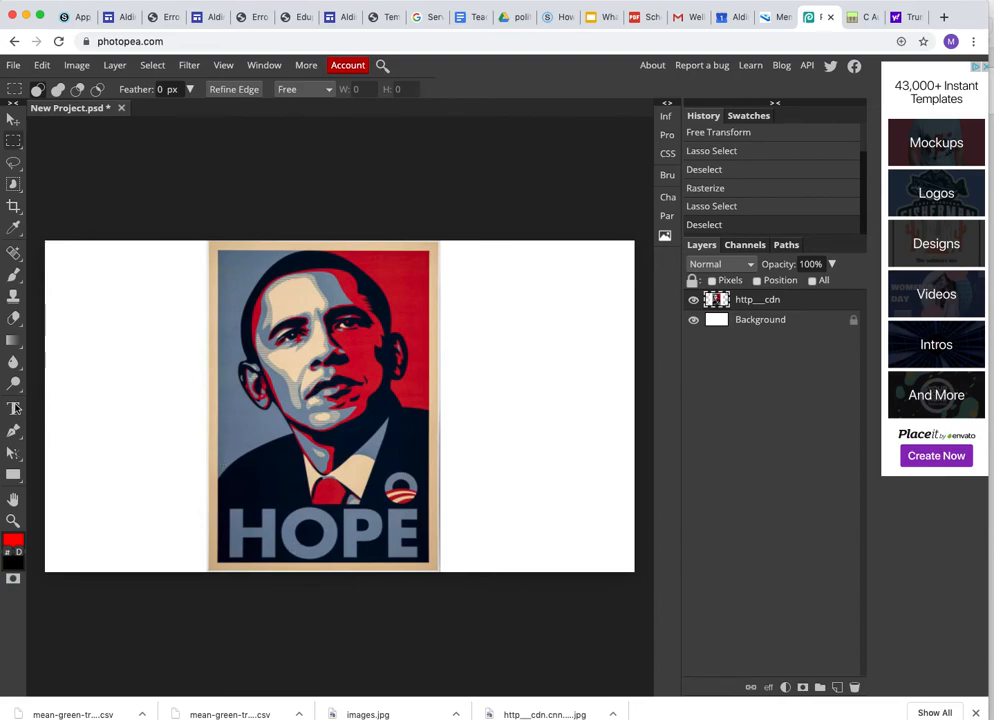
- Add the text "Still" in the white area to the left of the poster
left_click(14, 408)
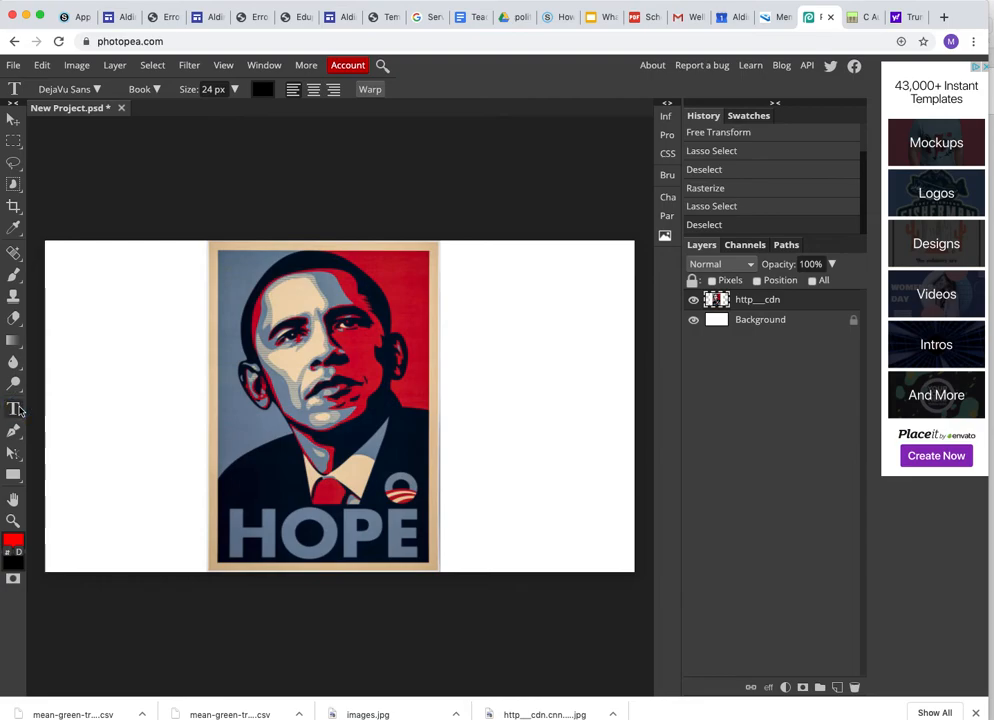
left_click(16, 414)
left_click(80, 404)
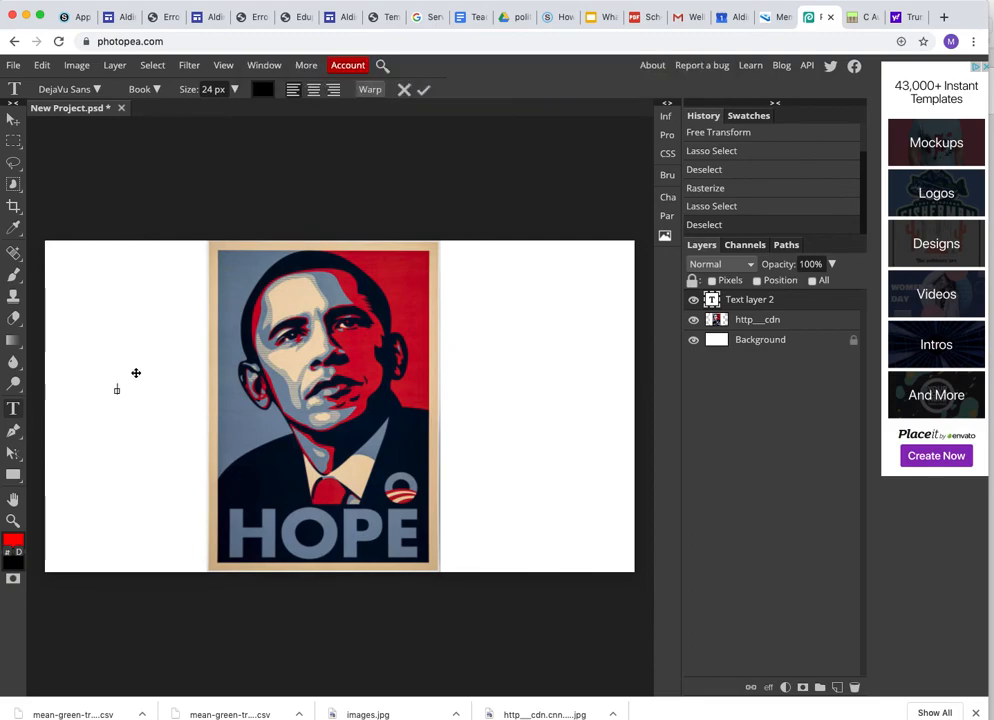
type("Still")
left_click(12, 407)
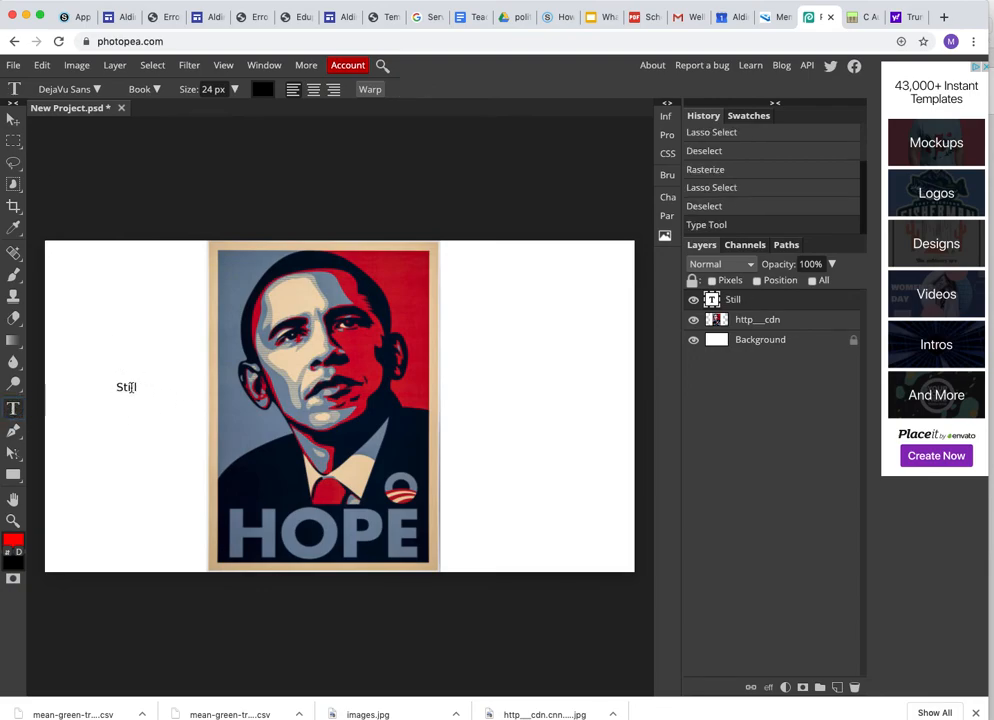
- Enlarge the "Still" text to 141 px and nudge it slightly down and to the left
left_click_drag(140, 389, 106, 381)
left_click(235, 90)
left_click_drag(211, 110, 236, 112)
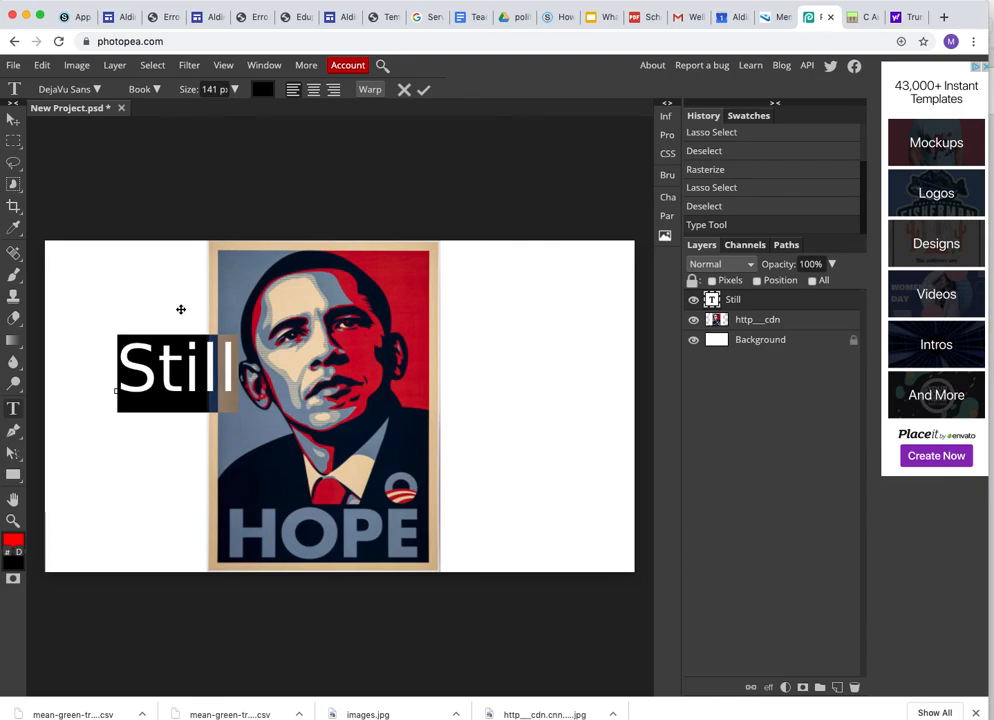
left_click(151, 92)
left_click(272, 149)
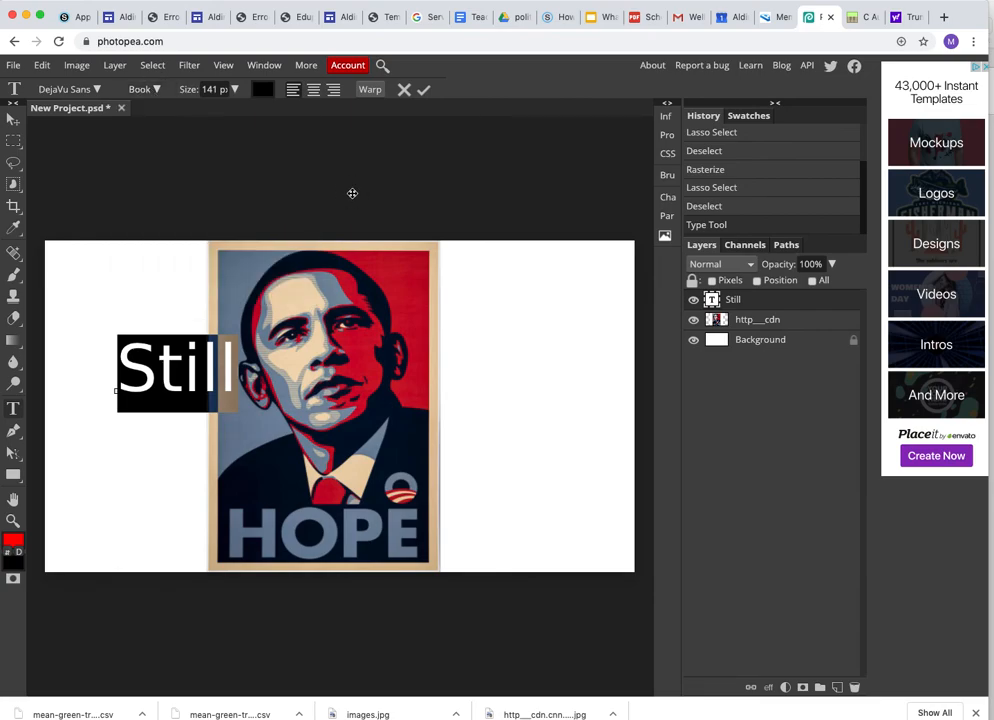
left_click_drag(484, 438, 482, 441)
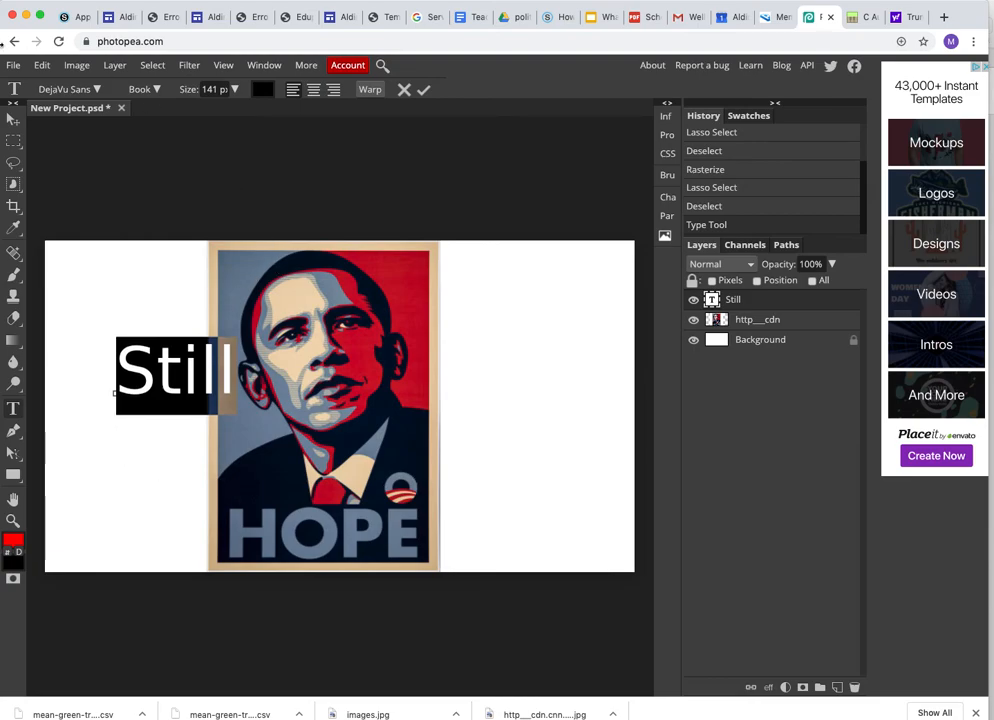
left_click(13, 118)
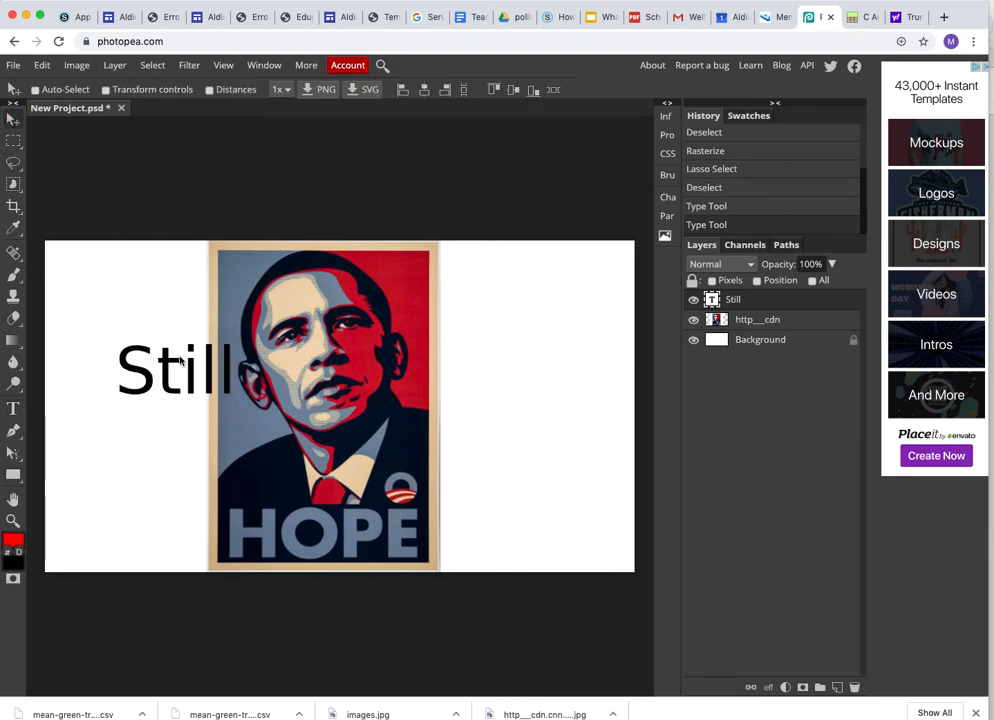